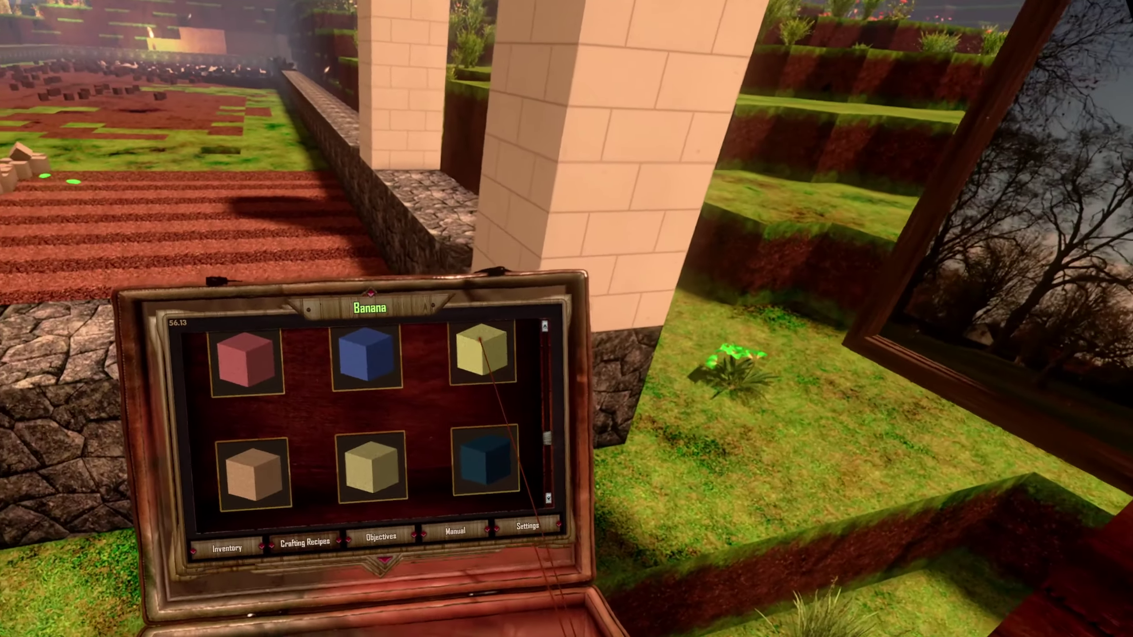
Step: Close the Banana recipe and open the Mustard recipe's darkwood, stone and white flower ingredients
click(482, 354)
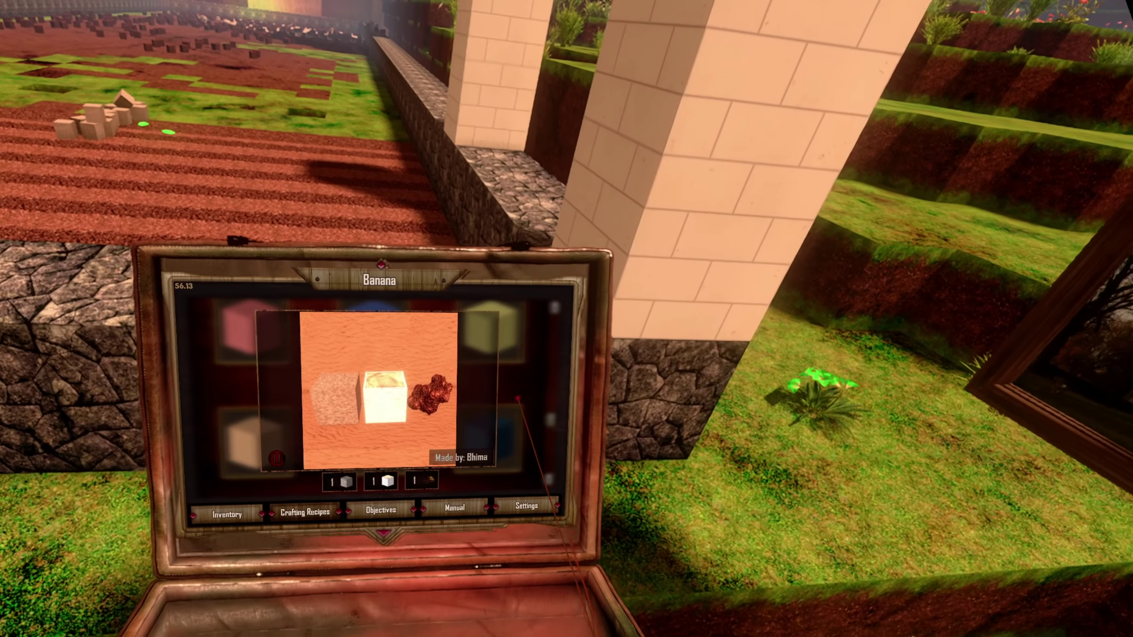
click(518, 403)
click(482, 336)
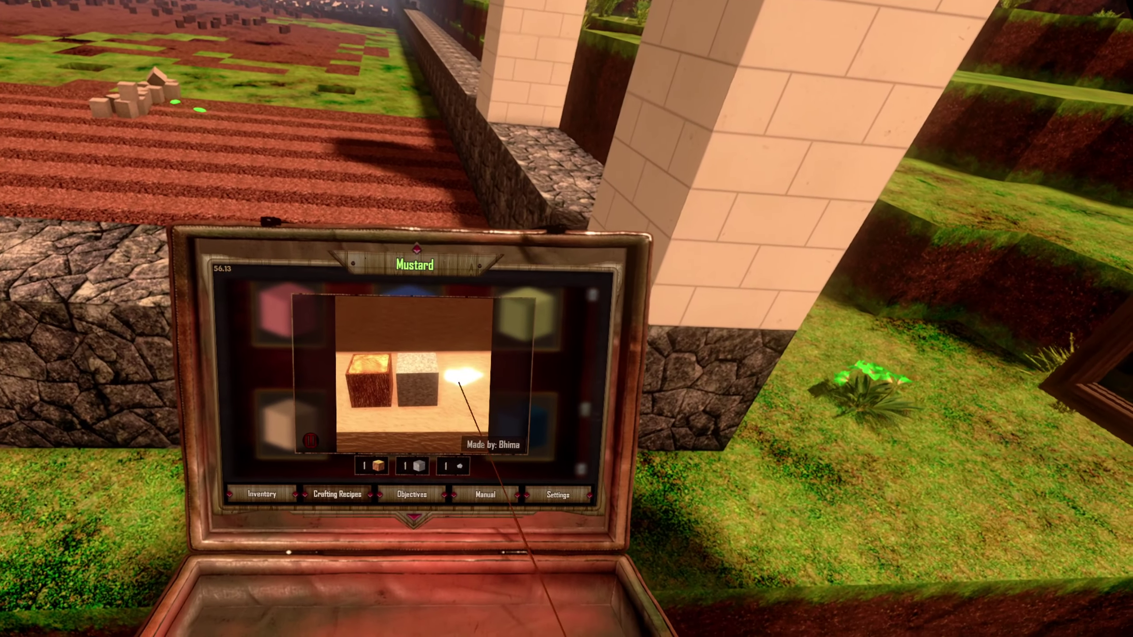
click(449, 532)
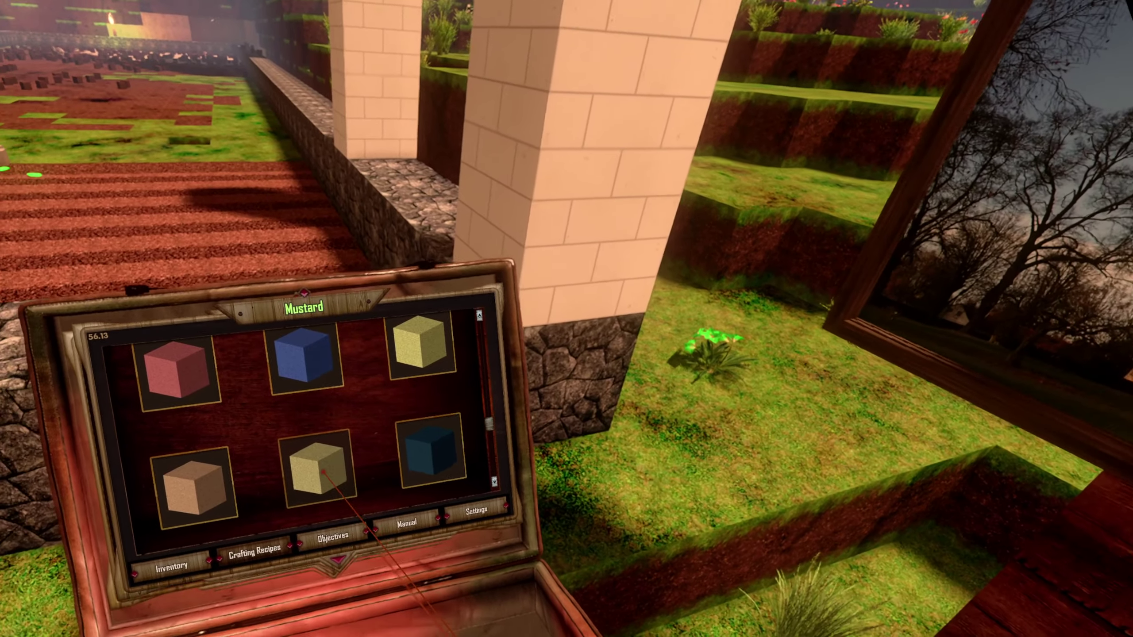
click(350, 469)
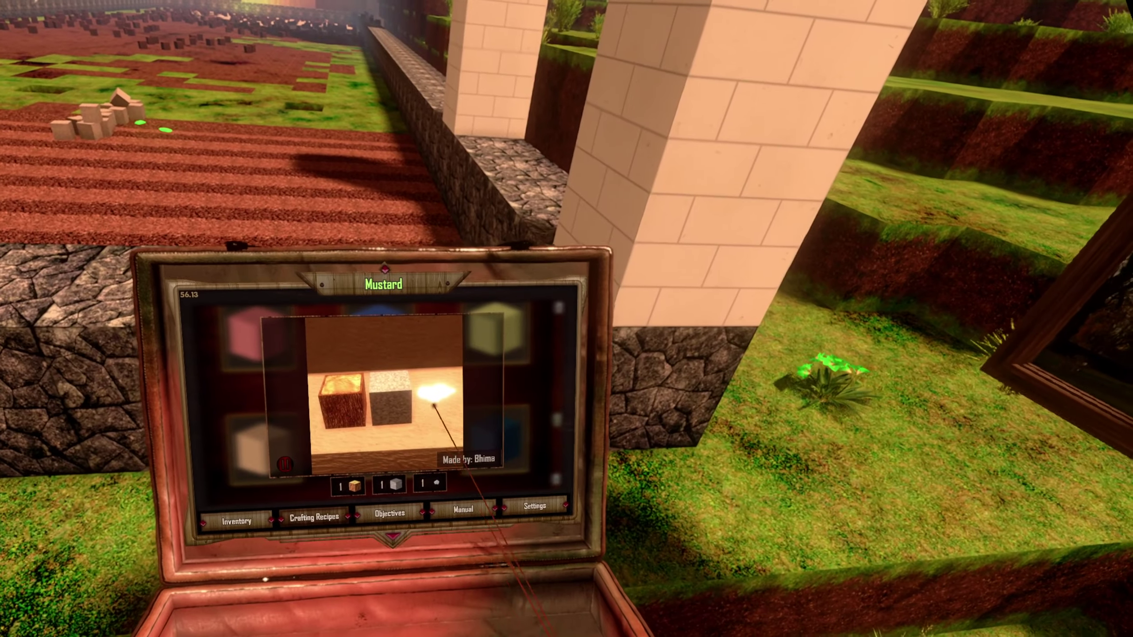
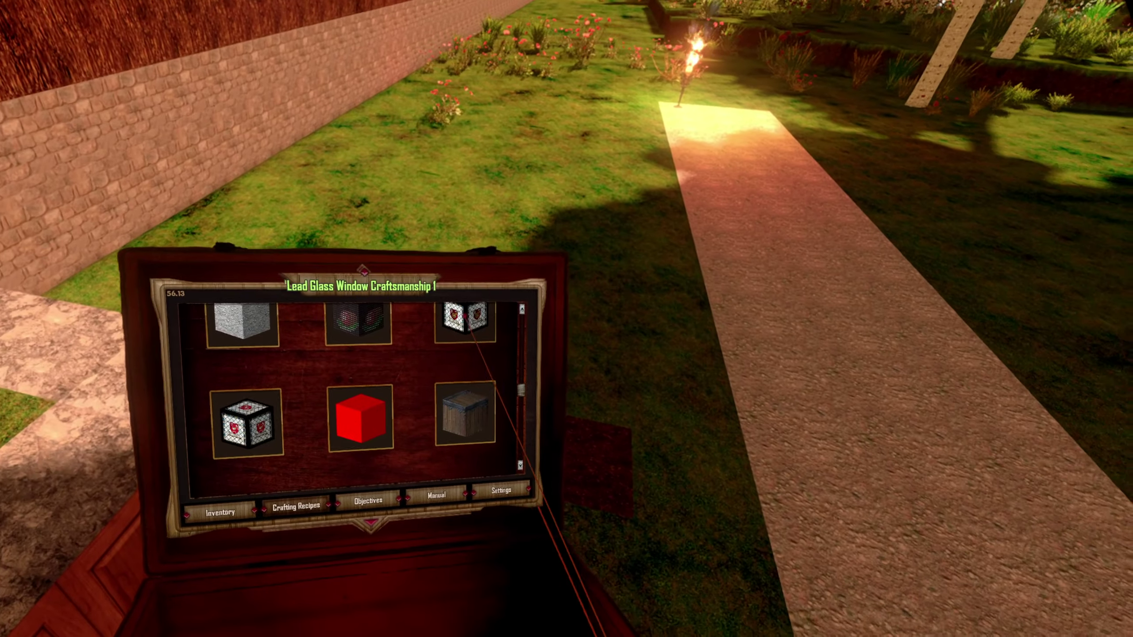
Step: Select Lead Glass Window to display its Craftsmanship I recipe layout and required materials
click(394, 408)
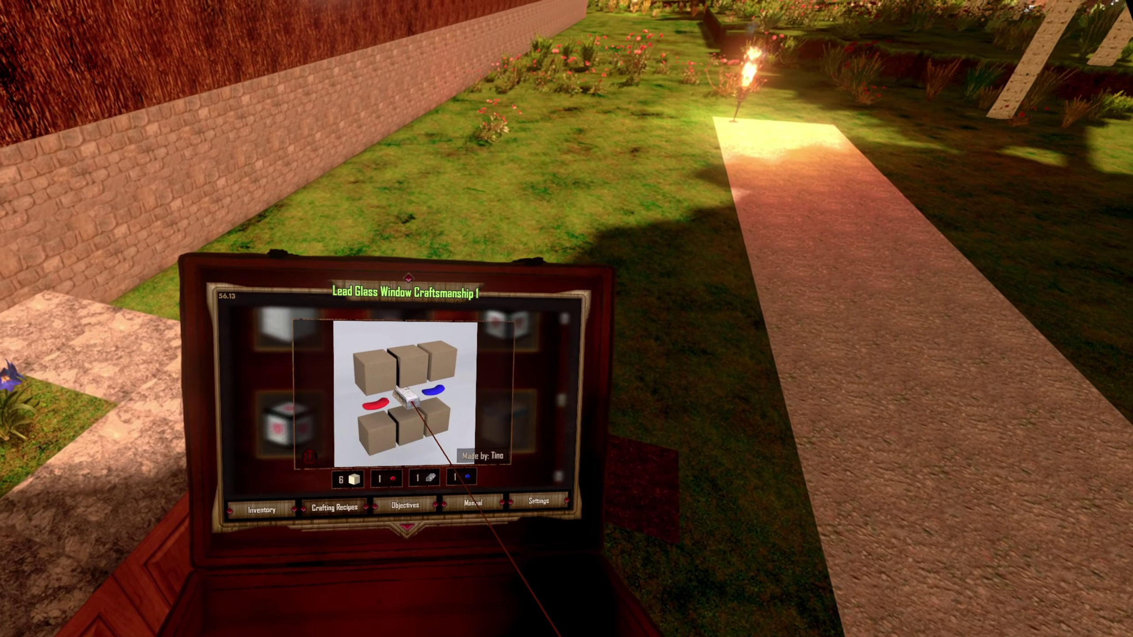
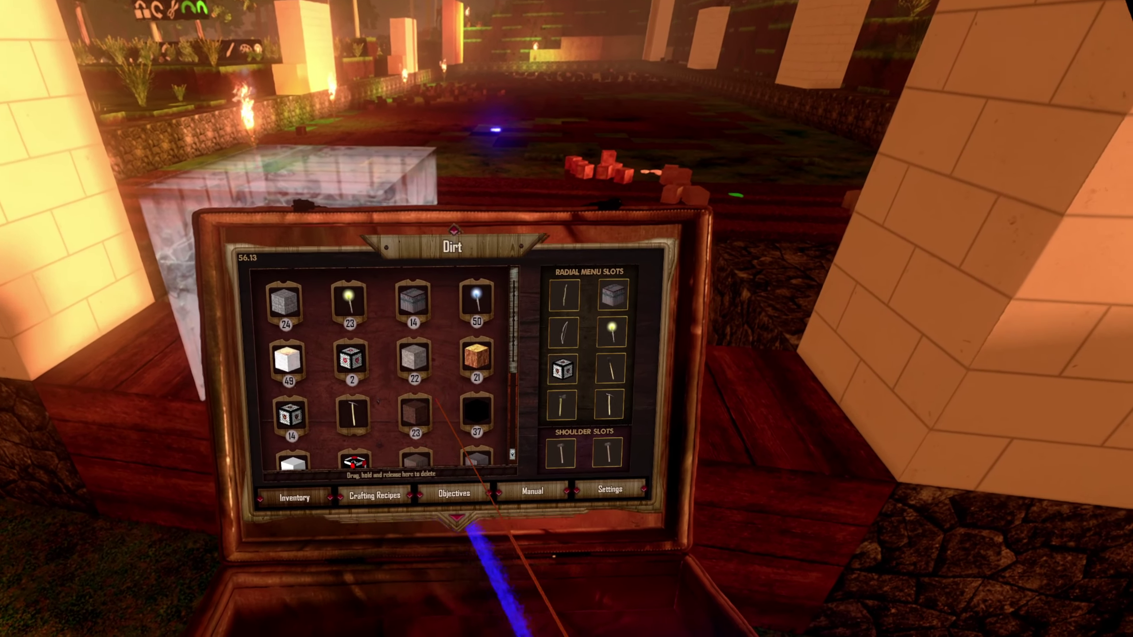
scroll(380, 381, down, 1)
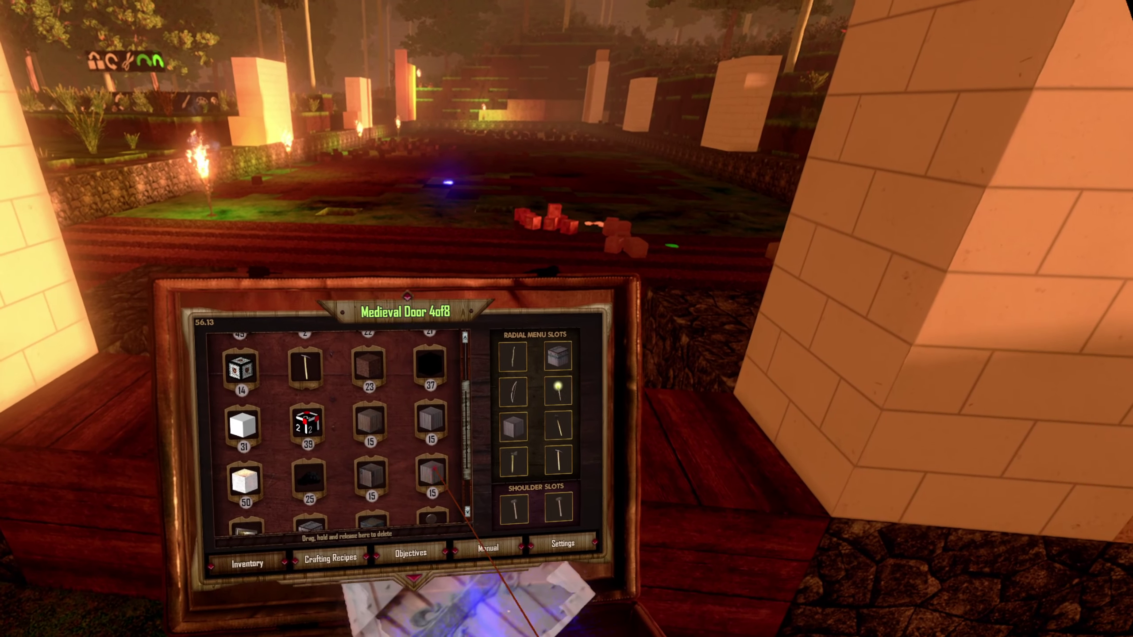
scroll(381, 425, down, 1)
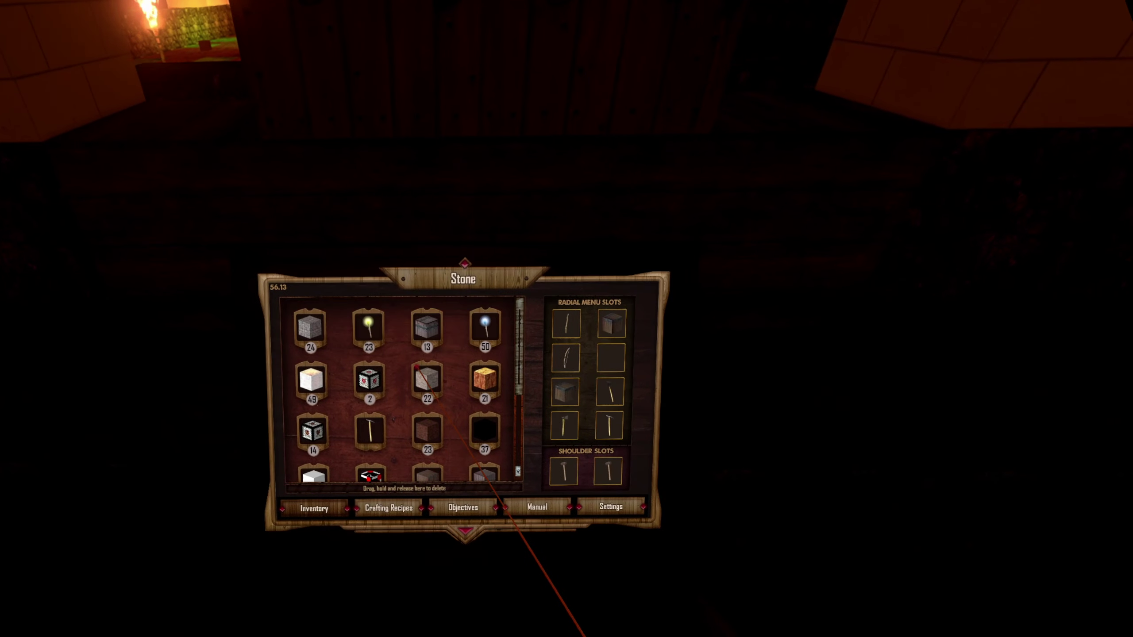
Step: Swap the Medieval Door in the quick-access wheel for the torch from the inventory grid
drag(460, 328, 277, 335)
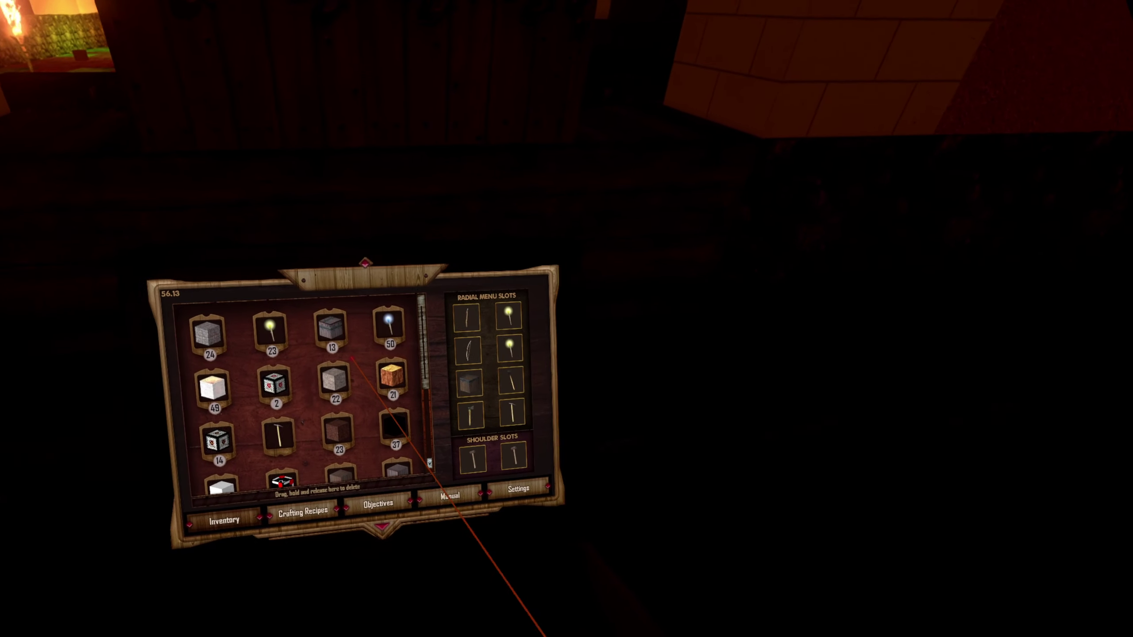